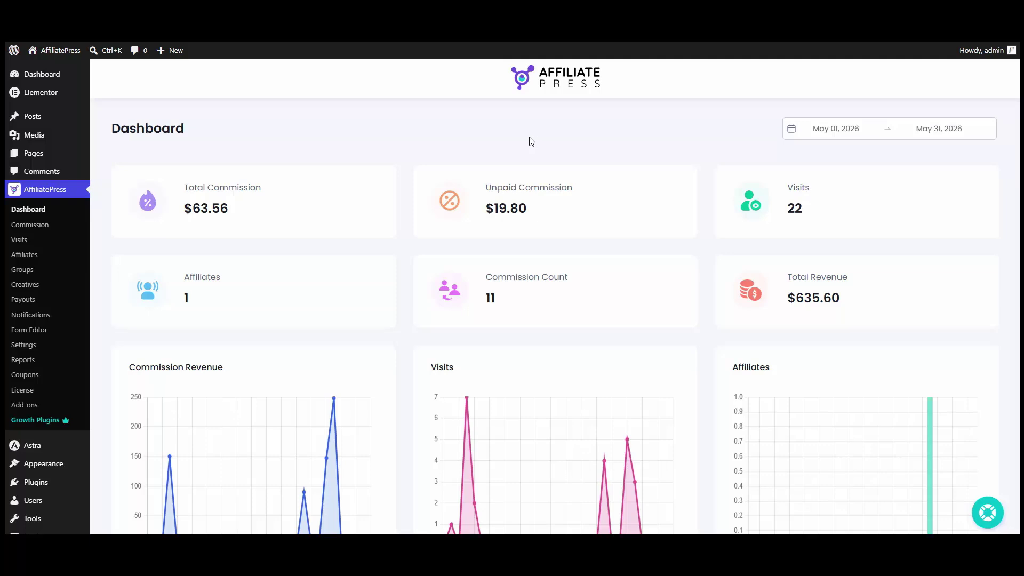
# Step: Enable the Restrict Content Pro integration under AffiliatePress Integrations settings and save
pyautogui.click(40, 344)
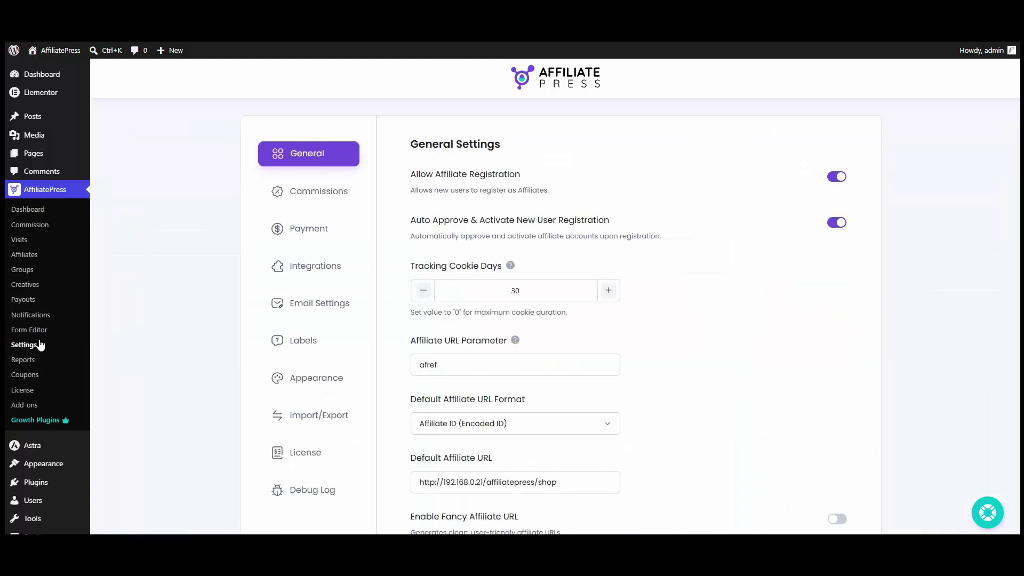
pyautogui.click(302, 272)
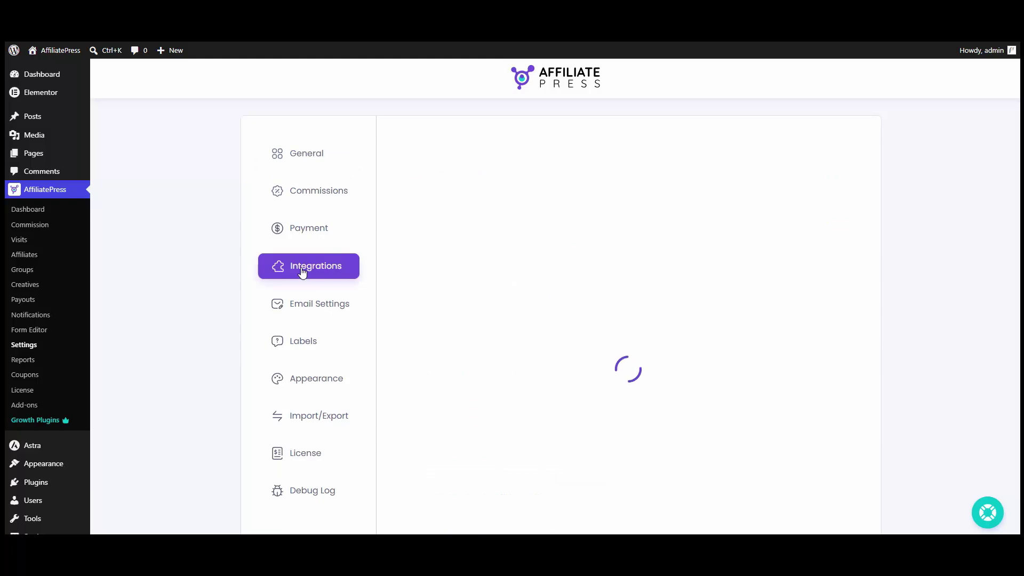
pyautogui.scroll(-9, 414, 169)
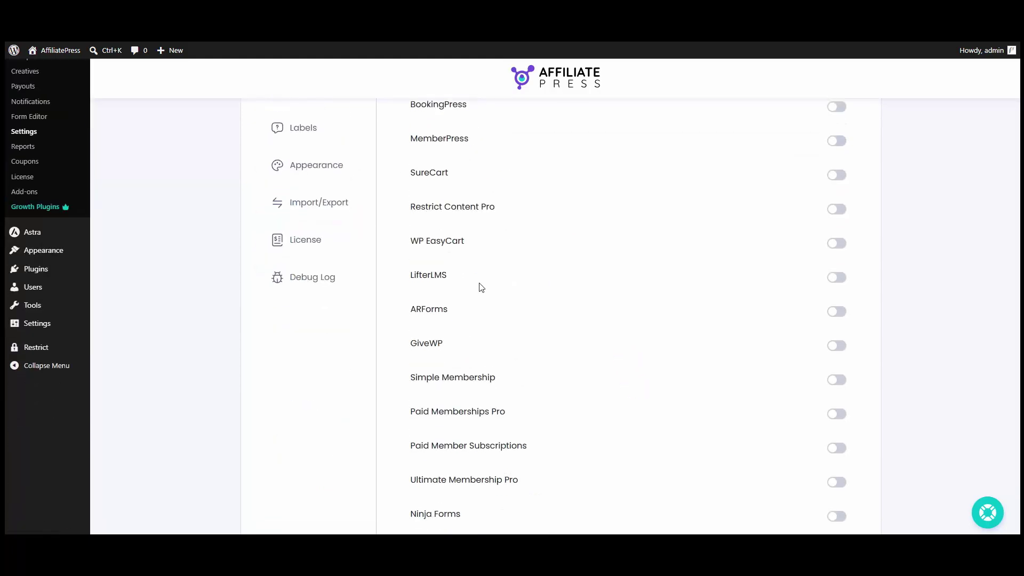
pyautogui.scroll(-3, 571, 364)
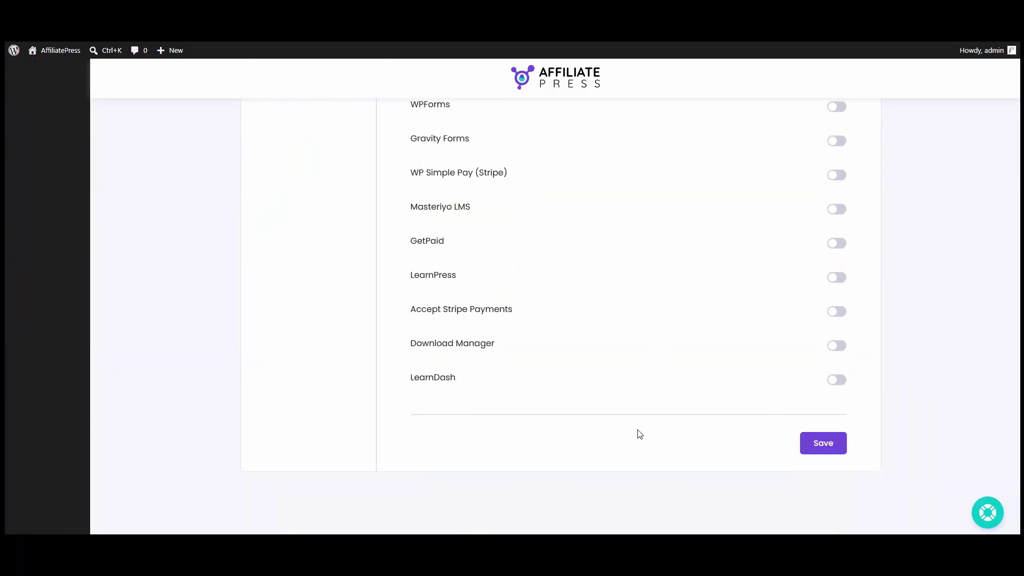
pyautogui.scroll(2, 656, 384)
pyautogui.scroll(9, 673, 345)
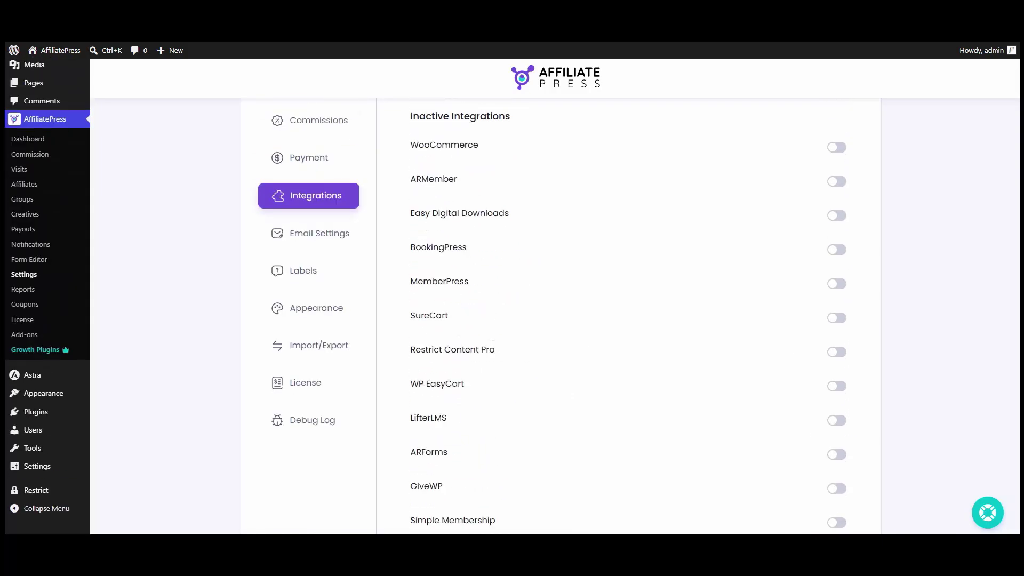
pyautogui.click(836, 352)
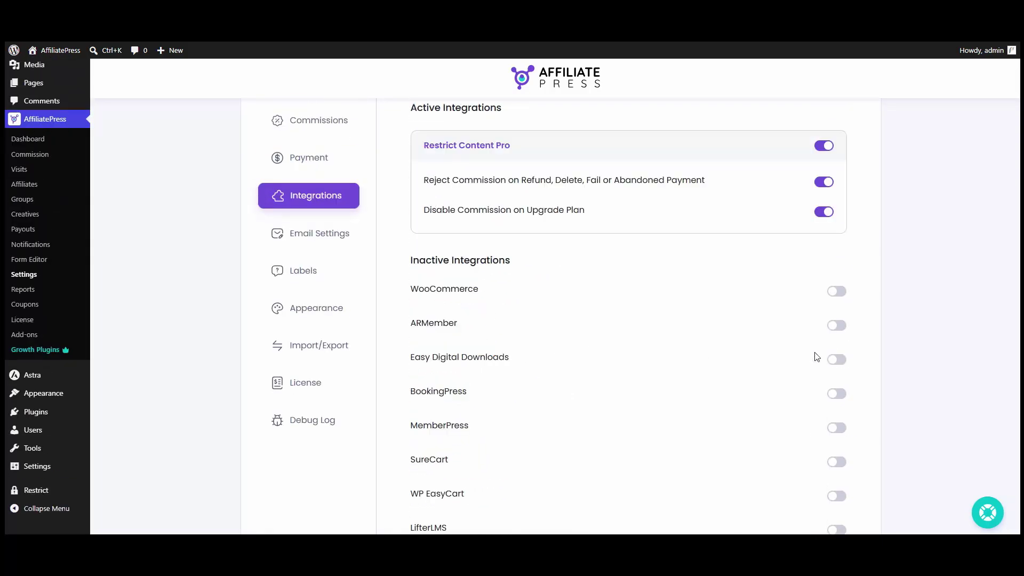
pyautogui.scroll(-15, 752, 235)
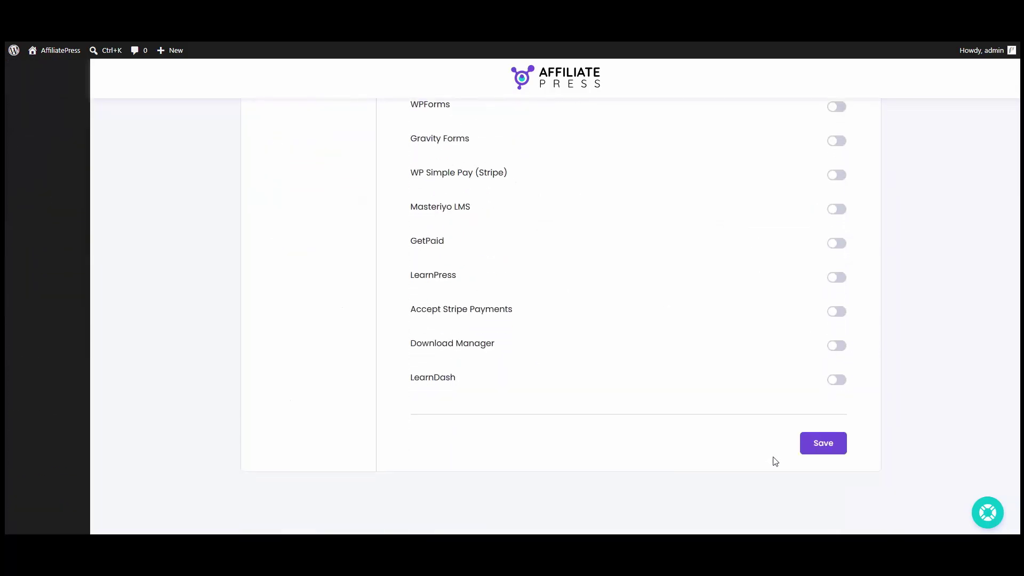
pyautogui.click(835, 447)
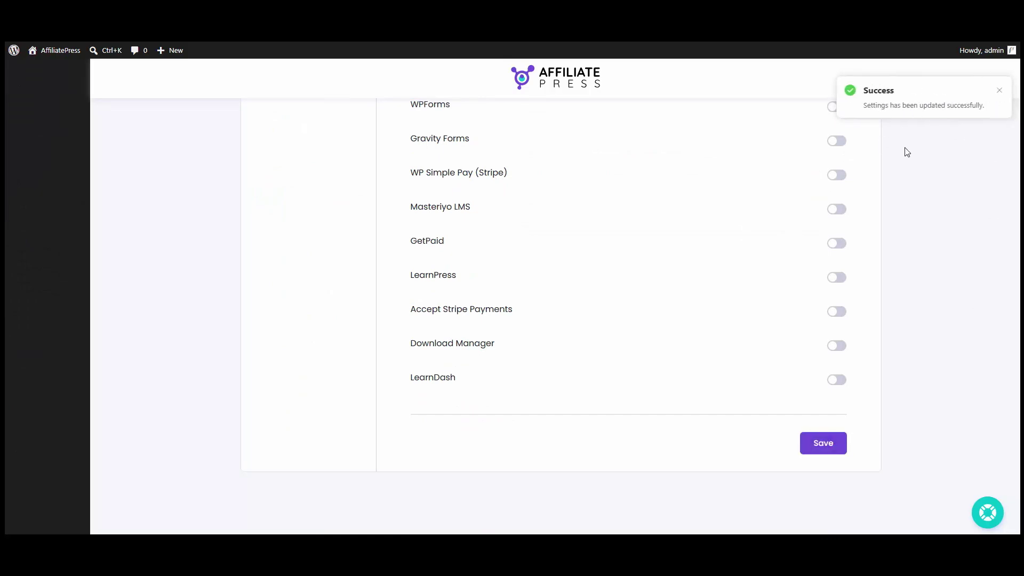
pyautogui.scroll(9, 906, 153)
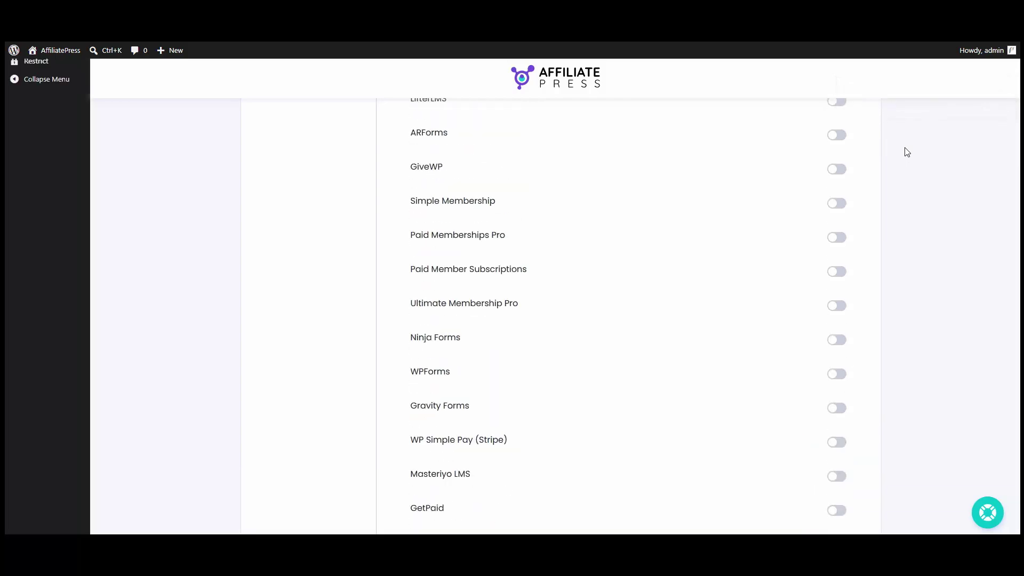
pyautogui.moveTo(33, 276)
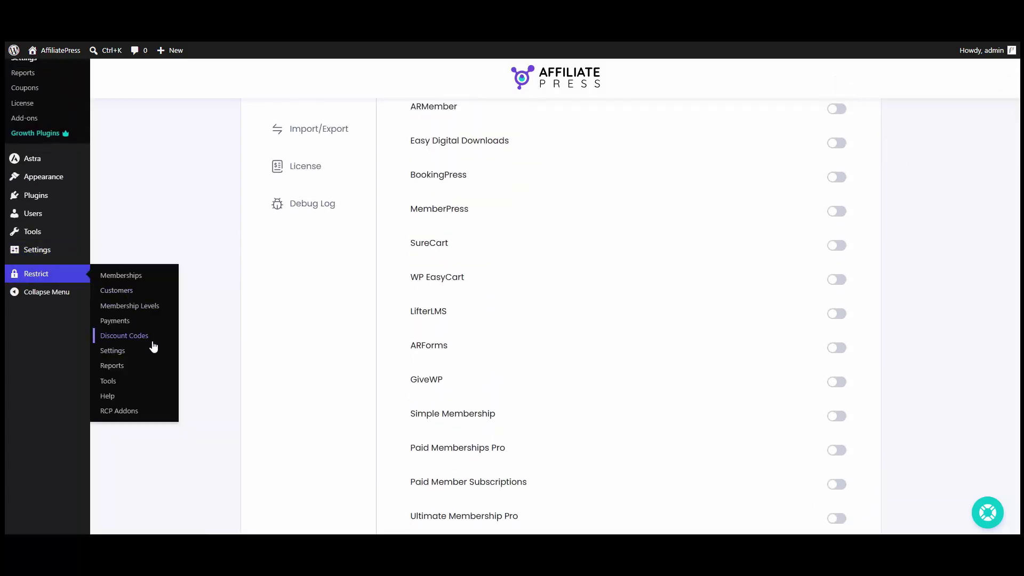
# Step: Start a new Restrict Content Pro discount named AffiliatePress with code affiliatepress
pyautogui.click(128, 336)
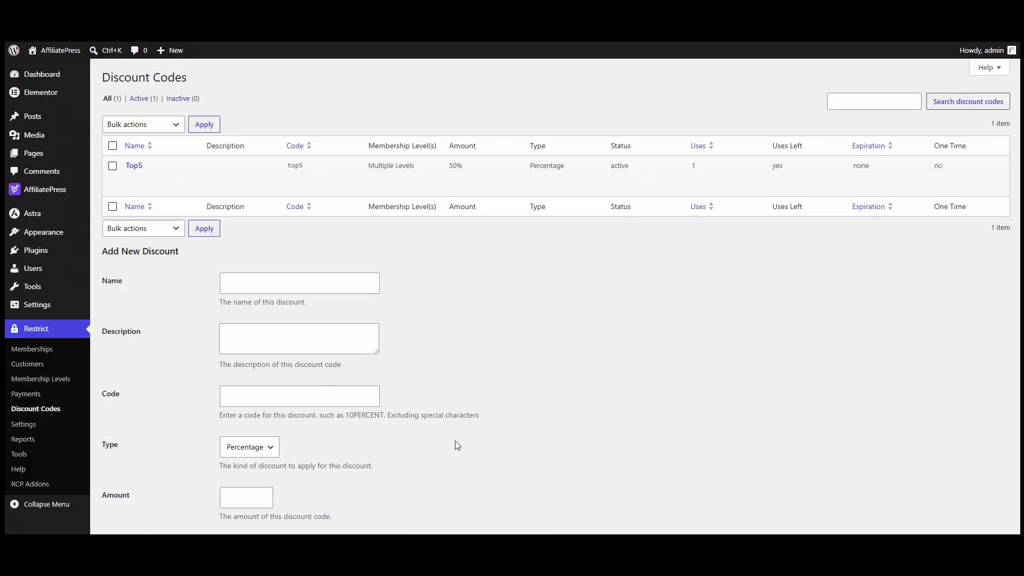
pyautogui.scroll(-4, 766, 447)
pyautogui.scroll(-2, 546, 460)
pyautogui.scroll(6, 548, 421)
pyautogui.click(356, 274)
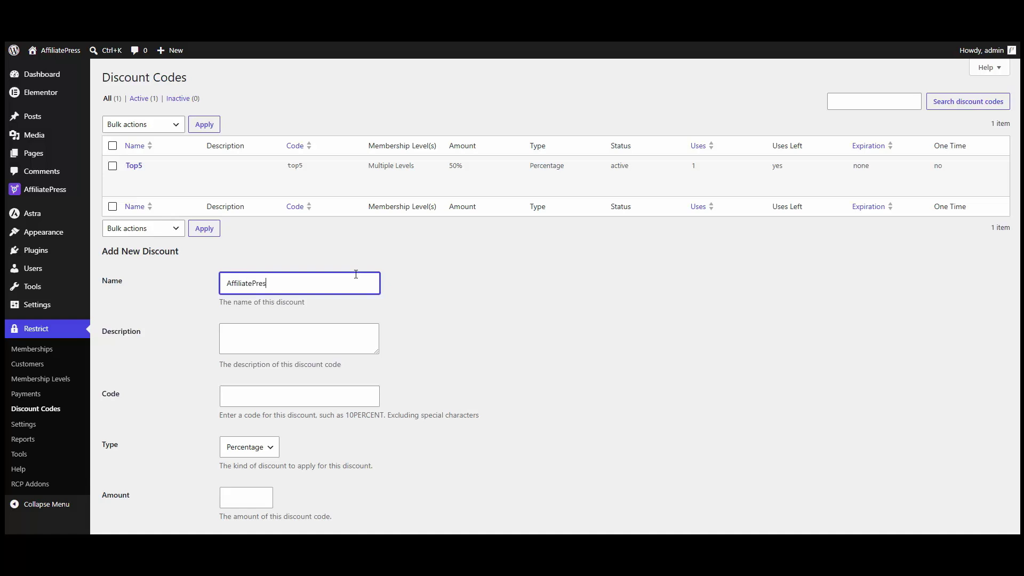
pyautogui.press('Tab')
pyautogui.press('Tab')
pyautogui.write('af')
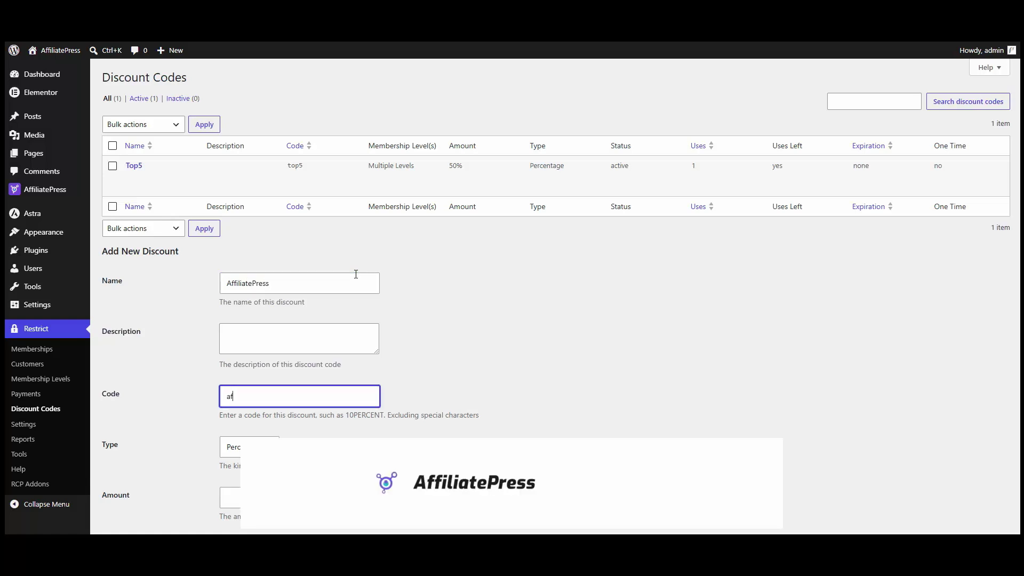
pyautogui.write('filiatepress')
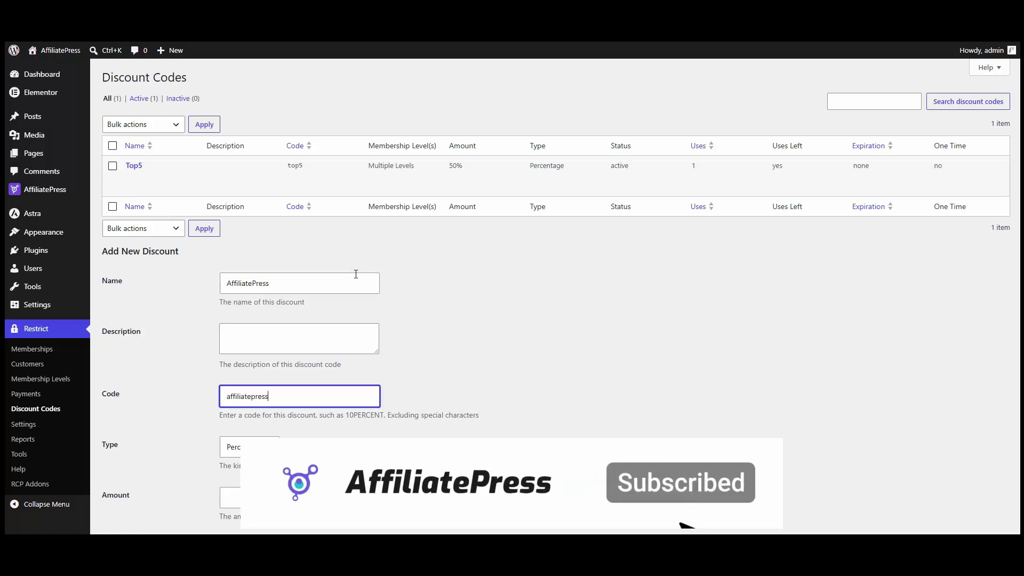
# Step: Keep the Percentage type, set amount 50, apply it to Gold, Bronze and Silver, with no expiration
pyautogui.scroll(-1, 361, 253)
pyautogui.scroll(-2, 361, 254)
pyautogui.click(269, 341)
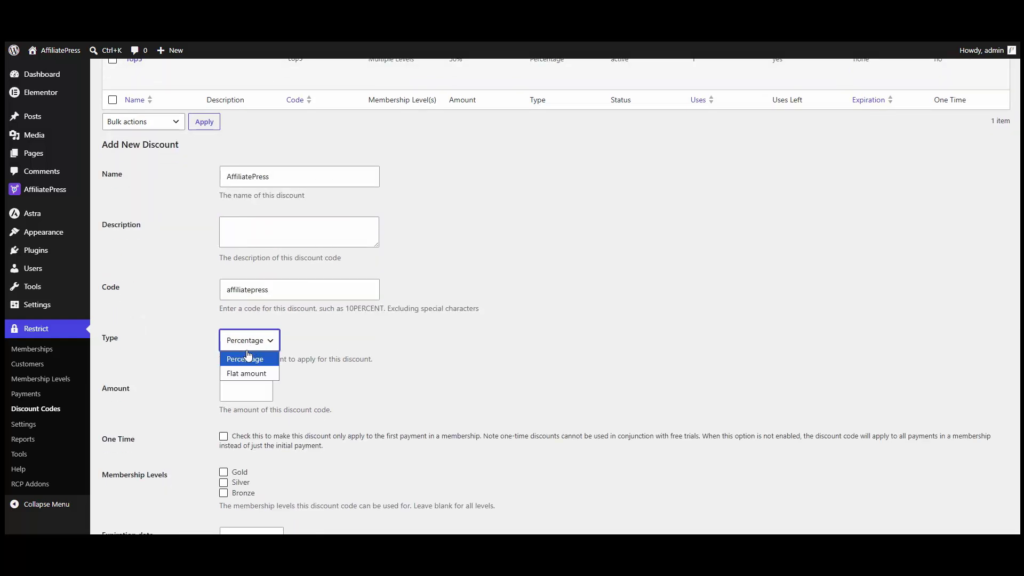
pyautogui.click(240, 356)
pyautogui.scroll(-1, 336, 356)
pyautogui.scroll(-1, 337, 356)
pyautogui.click(250, 283)
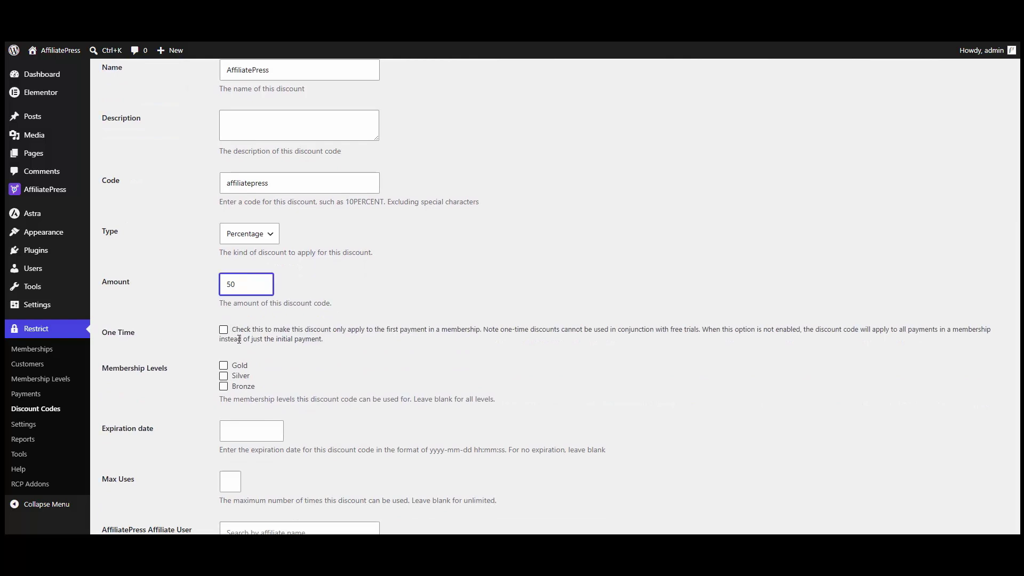
pyautogui.scroll(-2, 239, 339)
pyautogui.click(238, 267)
pyautogui.click(238, 288)
pyautogui.click(237, 278)
pyautogui.click(230, 331)
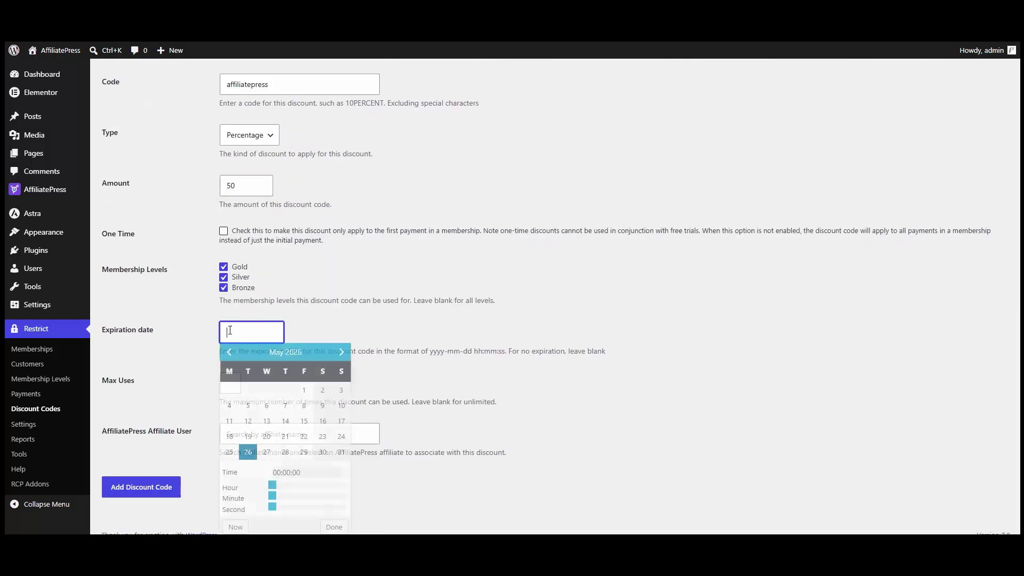
pyautogui.click(173, 353)
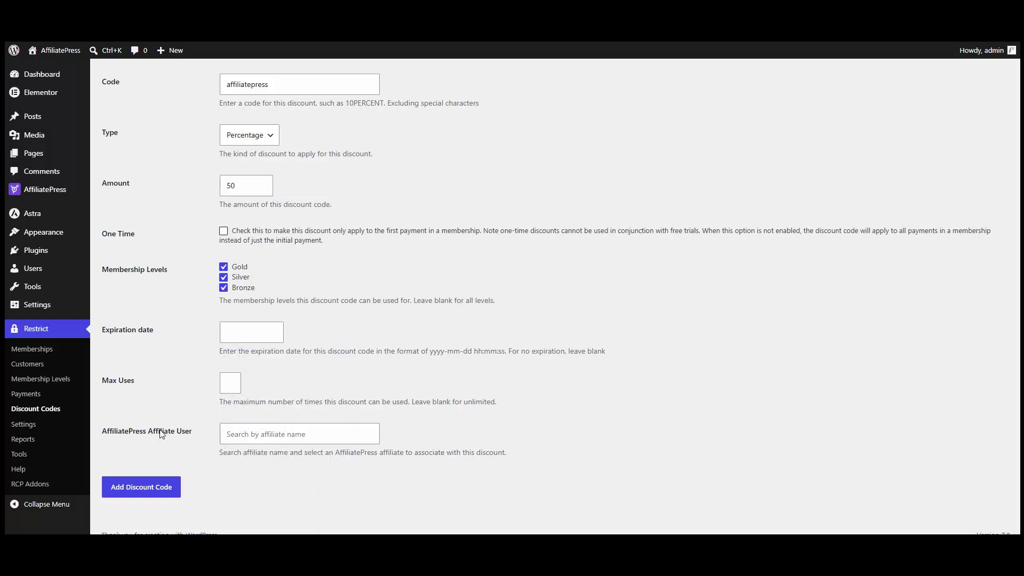
# Step: Link the discount to the affiliate found by searching 'ar', then add the discount code
pyautogui.click(256, 430)
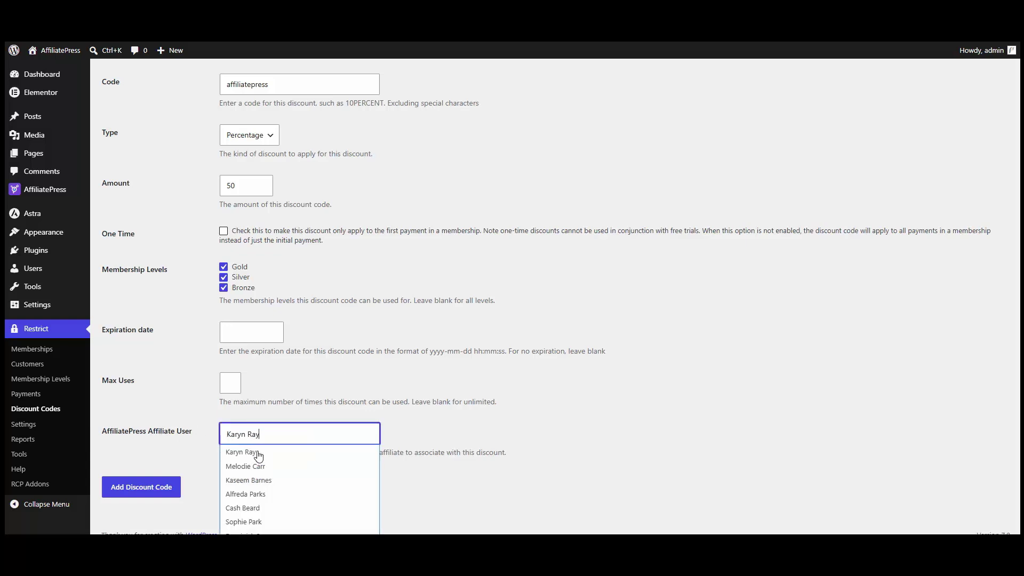
pyautogui.click(258, 456)
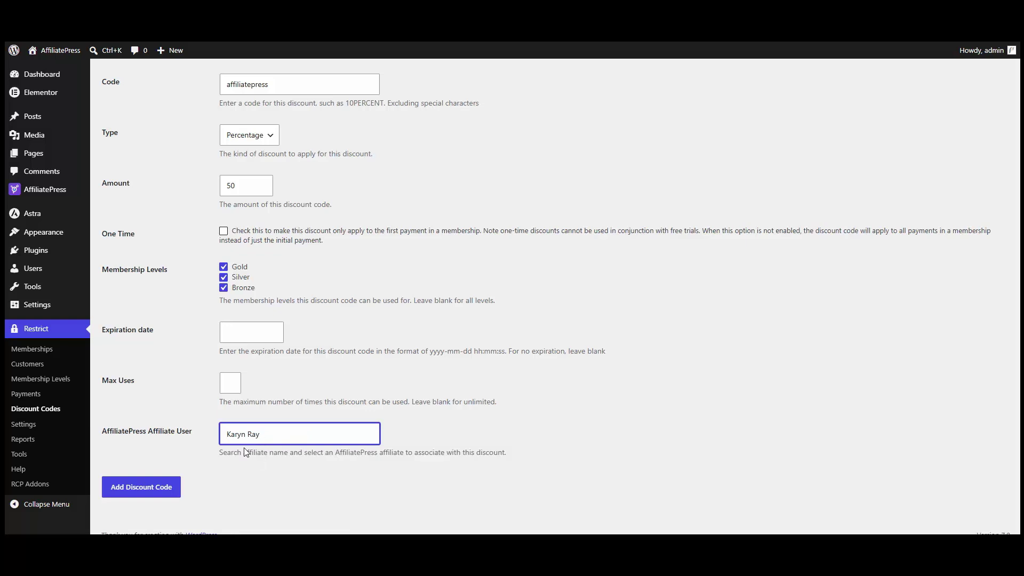
pyautogui.click(150, 495)
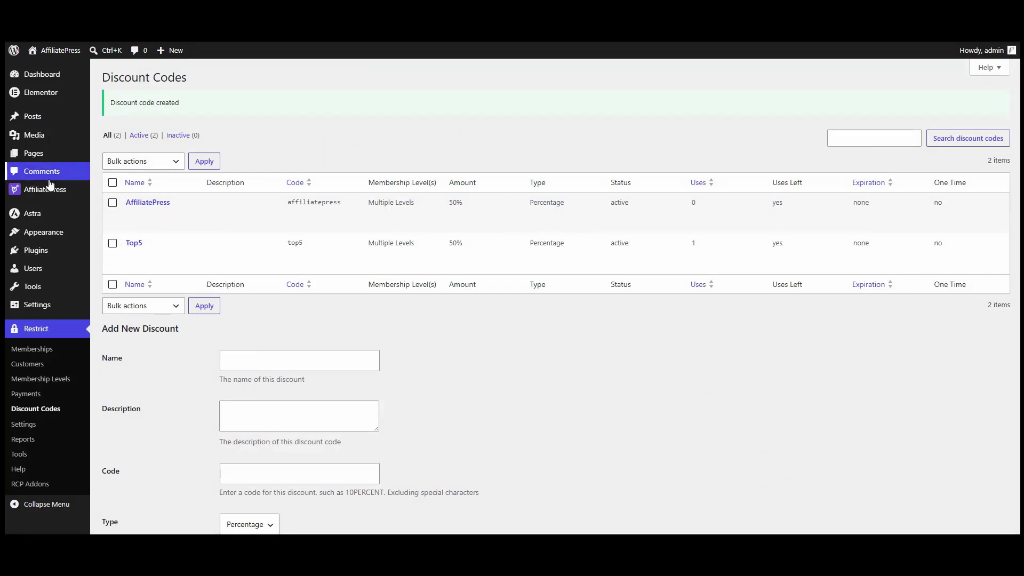
pyautogui.moveTo(48, 193)
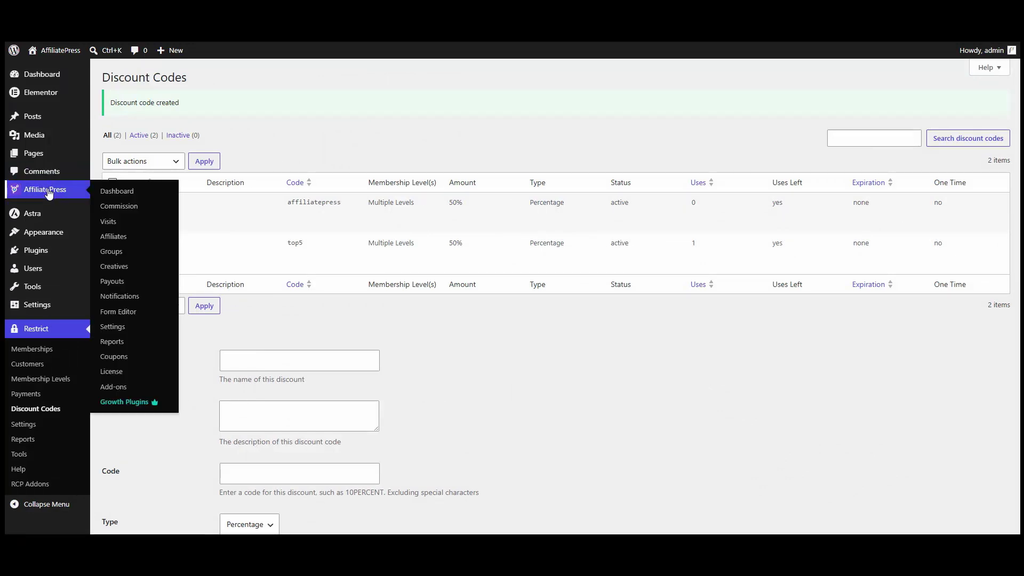
# Step: On Manage Coupons, change coupon #13, affiliatepress, from Inactive to Active
pyautogui.click(123, 362)
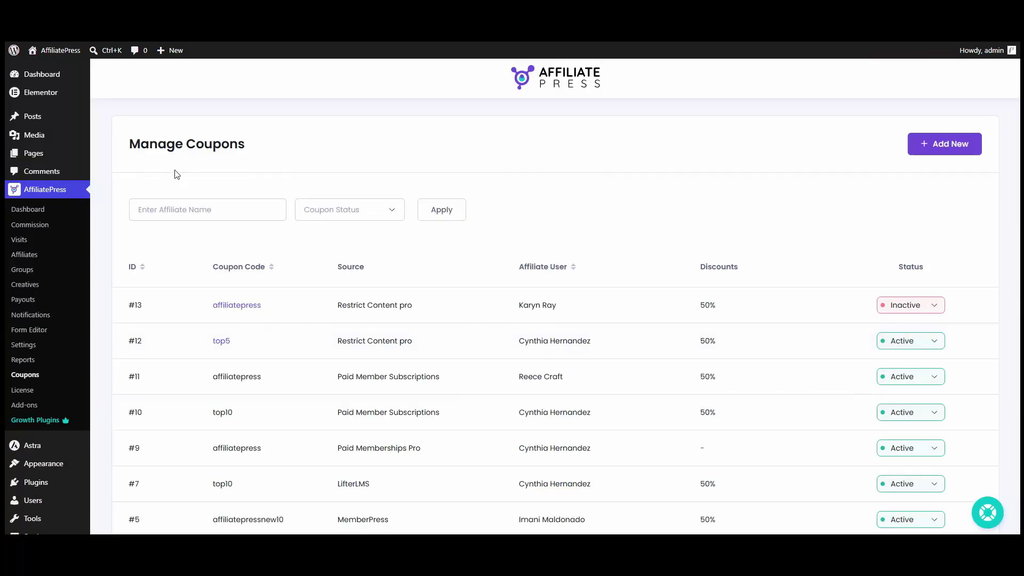
pyautogui.scroll(-3, 320, 282)
pyautogui.scroll(2, 512, 347)
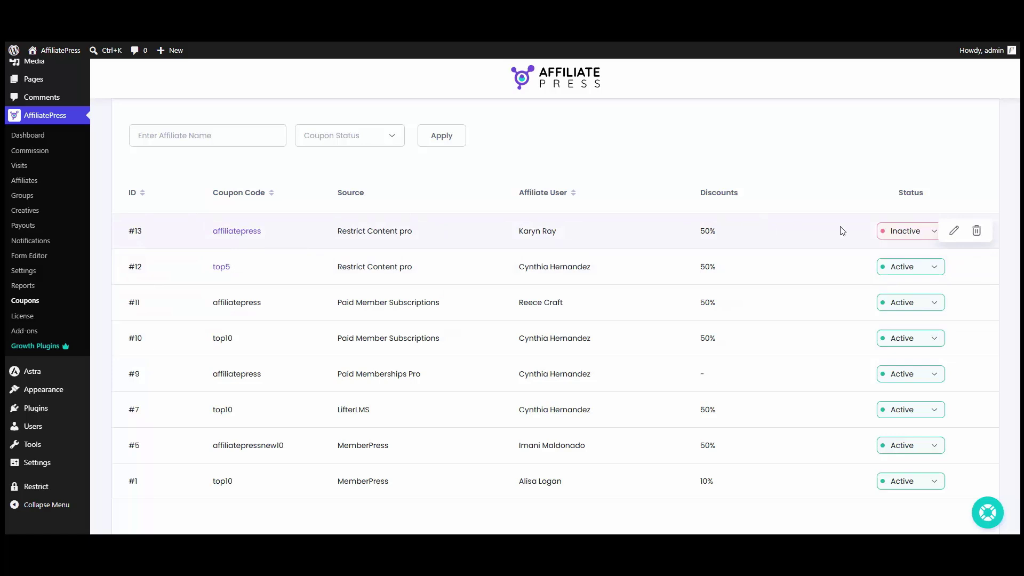
pyautogui.click(896, 233)
pyautogui.click(904, 286)
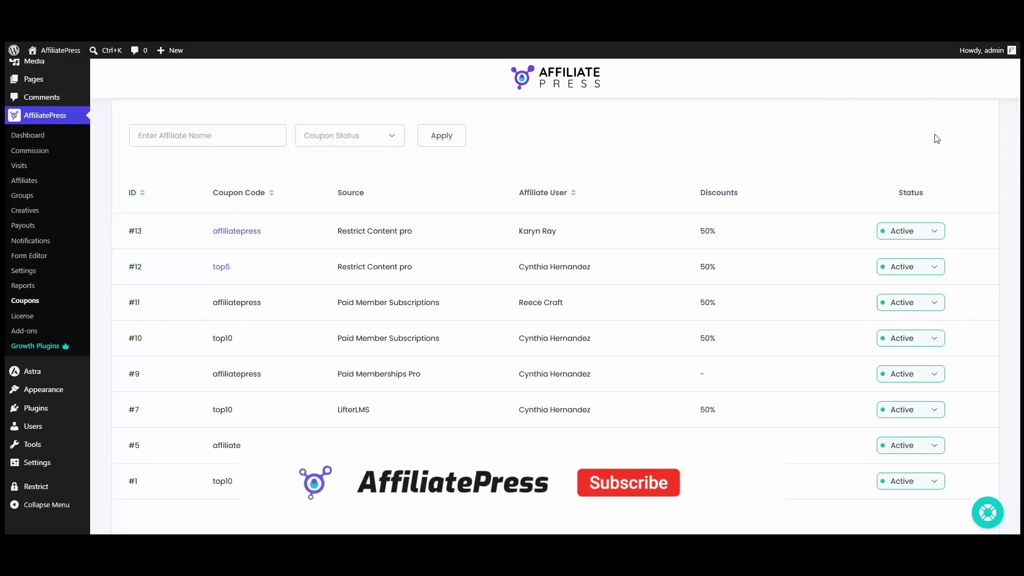
pyautogui.scroll(2, 937, 138)
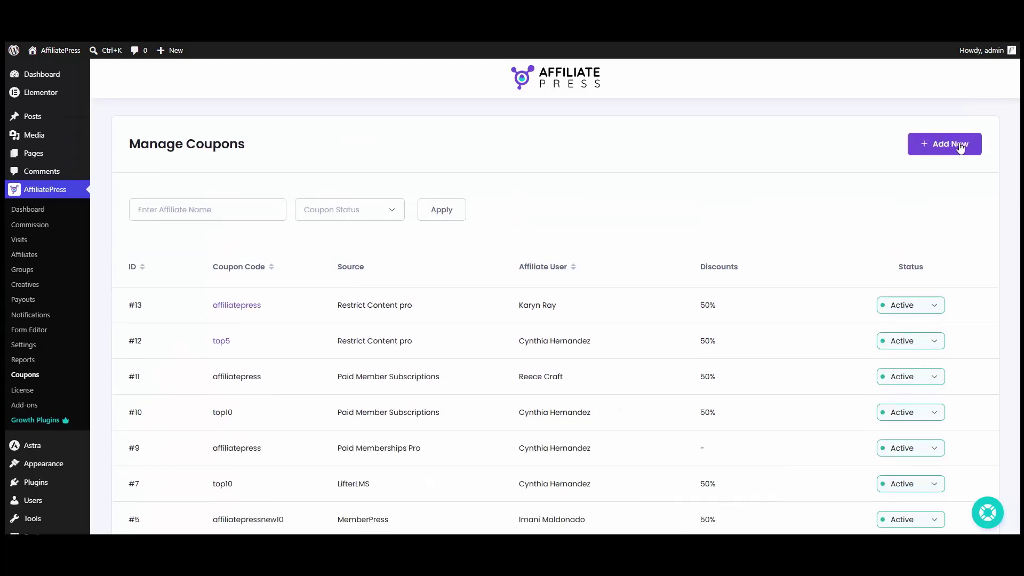
pyautogui.click(954, 147)
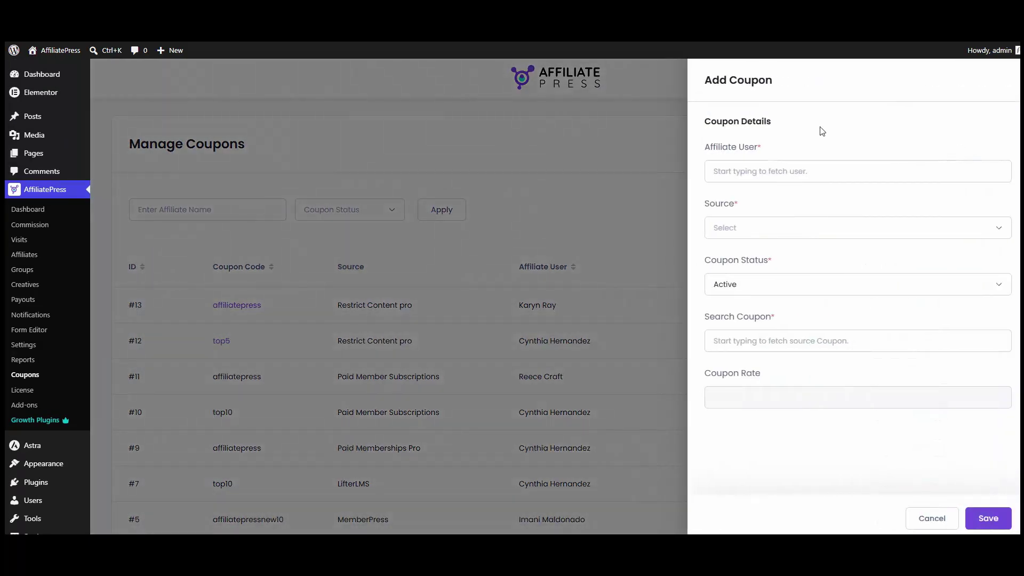
pyautogui.click(815, 229)
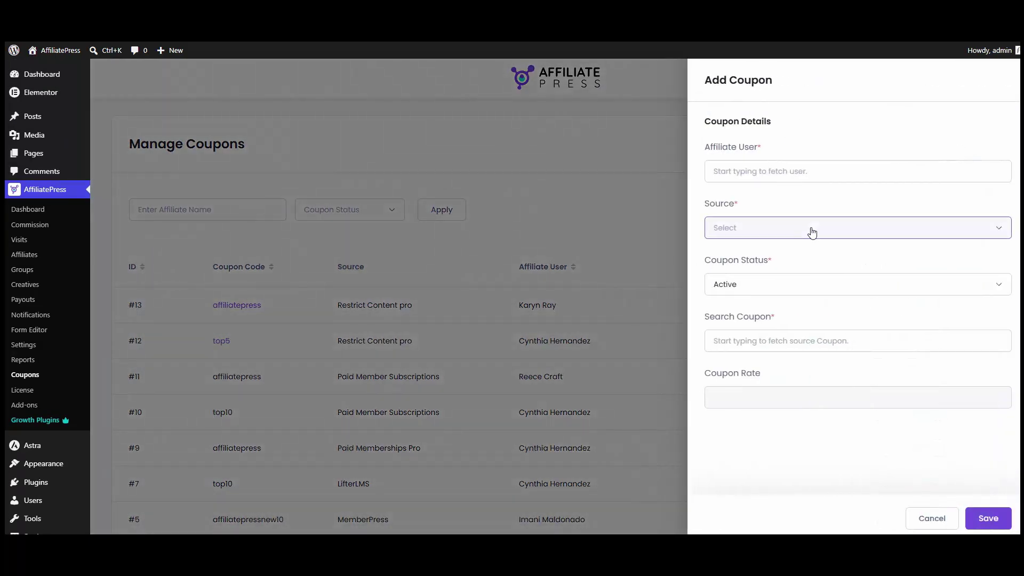
pyautogui.click(775, 266)
pyautogui.click(747, 290)
pyautogui.click(747, 313)
pyautogui.click(751, 338)
pyautogui.write('a')
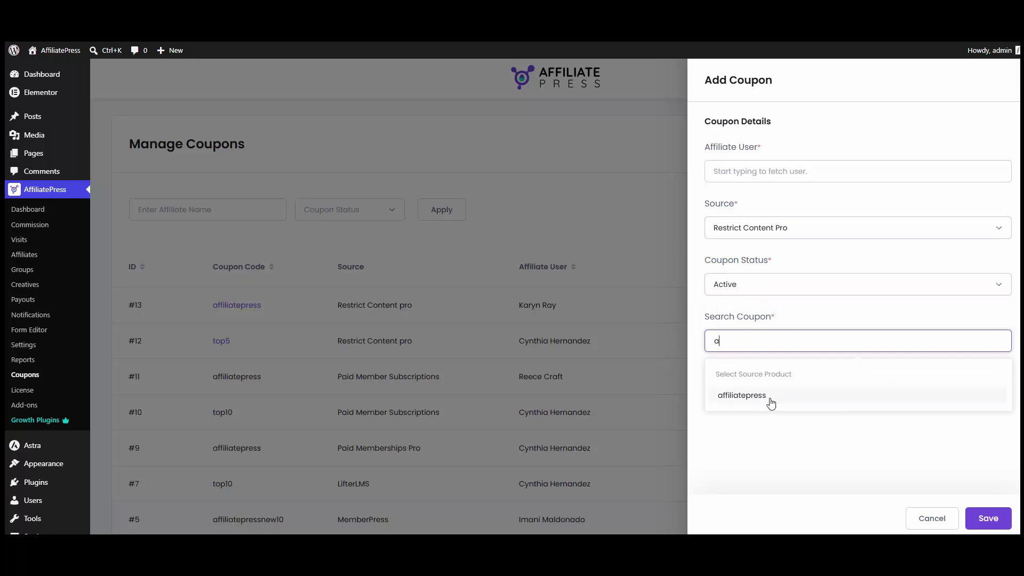
pyautogui.click(796, 441)
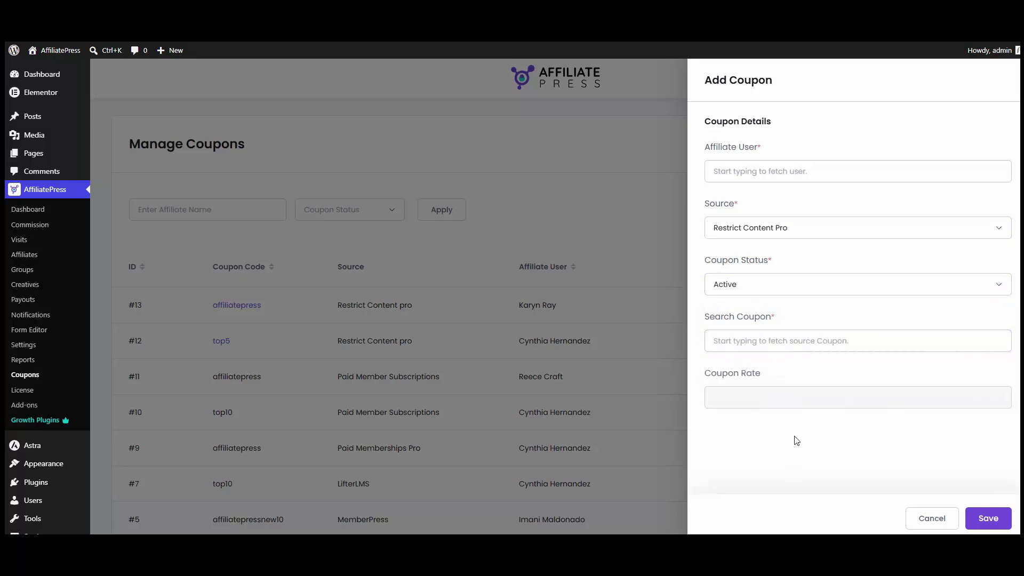
pyautogui.click(917, 517)
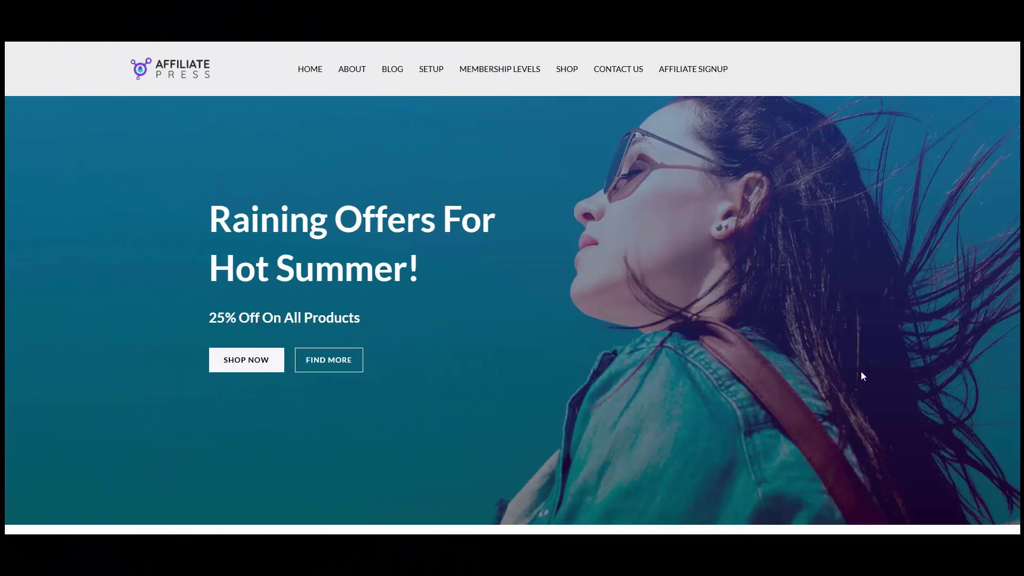
# Step: Open MEMBERSHIP LEVELS from the site header and look over the Register New Account form
pyautogui.click(499, 73)
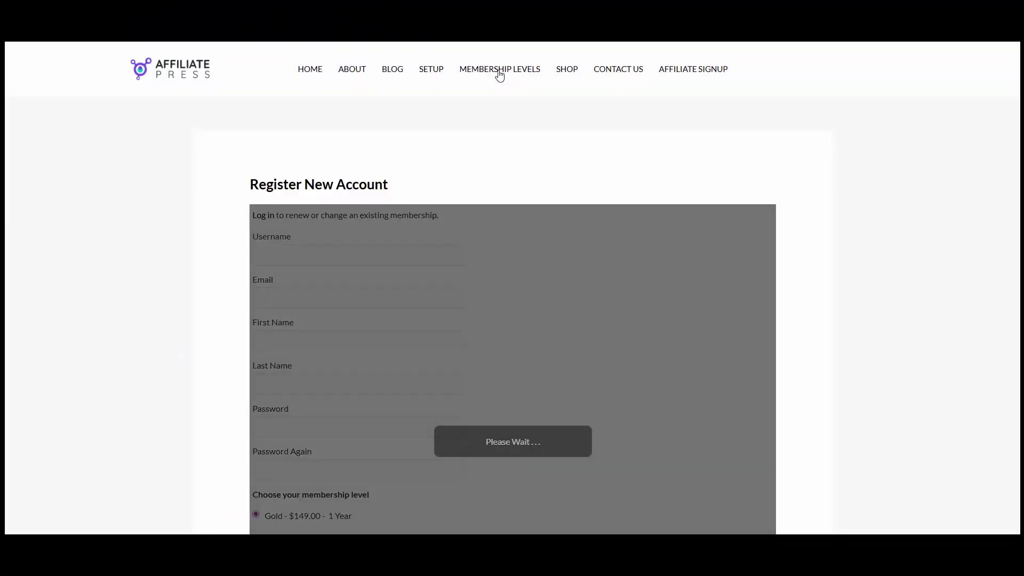
pyautogui.scroll(-7, 482, 230)
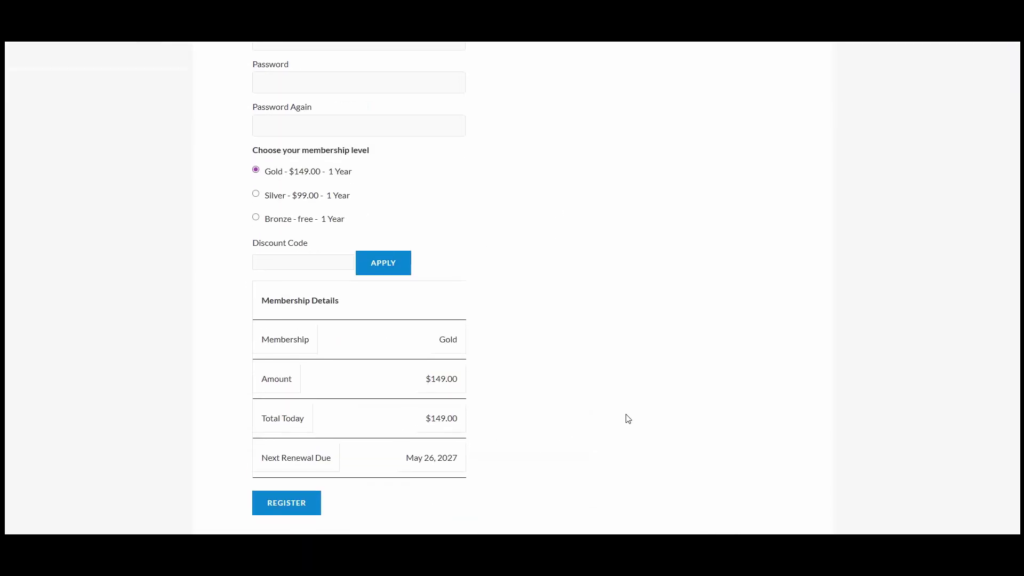
pyautogui.scroll(5, 626, 418)
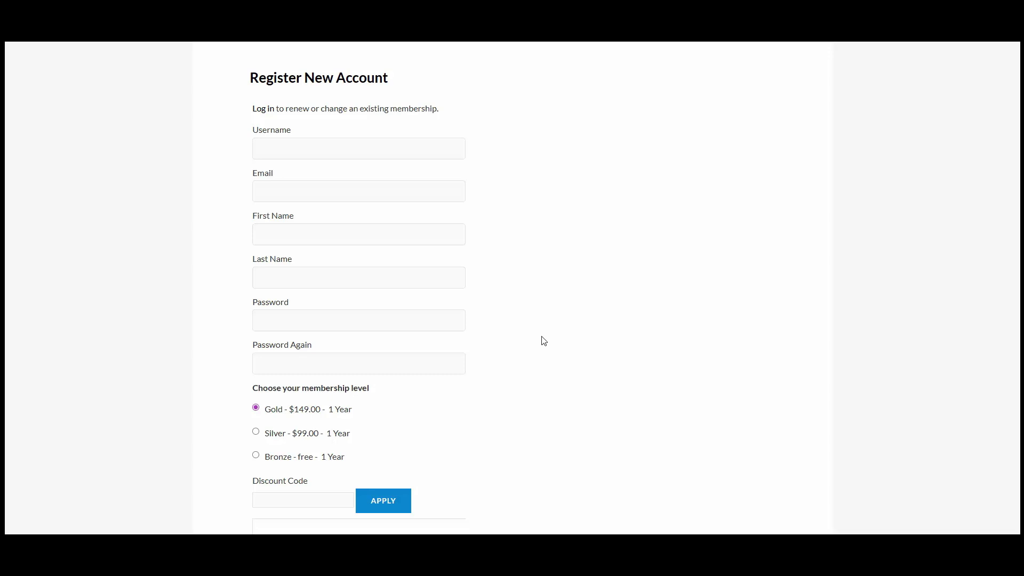
# Step: Autofill the new account details and choose the Silver membership level
pyautogui.click(368, 147)
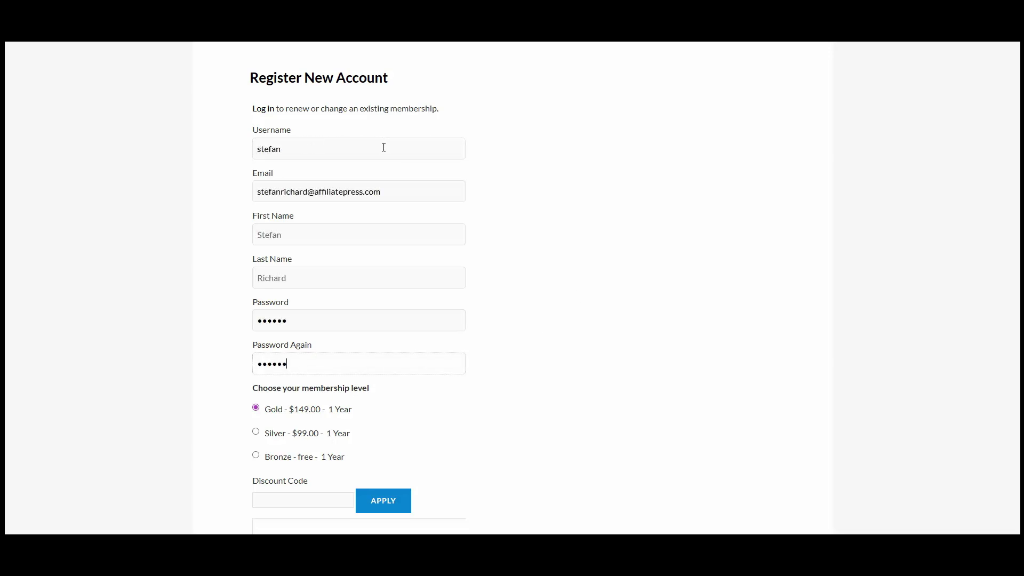
pyautogui.scroll(-2, 269, 299)
pyautogui.click(274, 325)
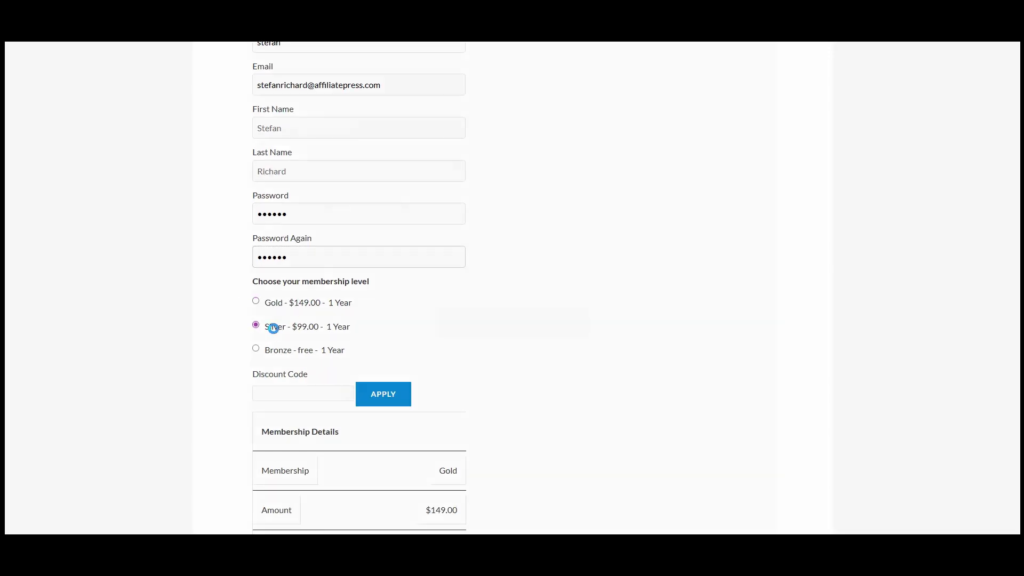
pyautogui.scroll(-1, 315, 331)
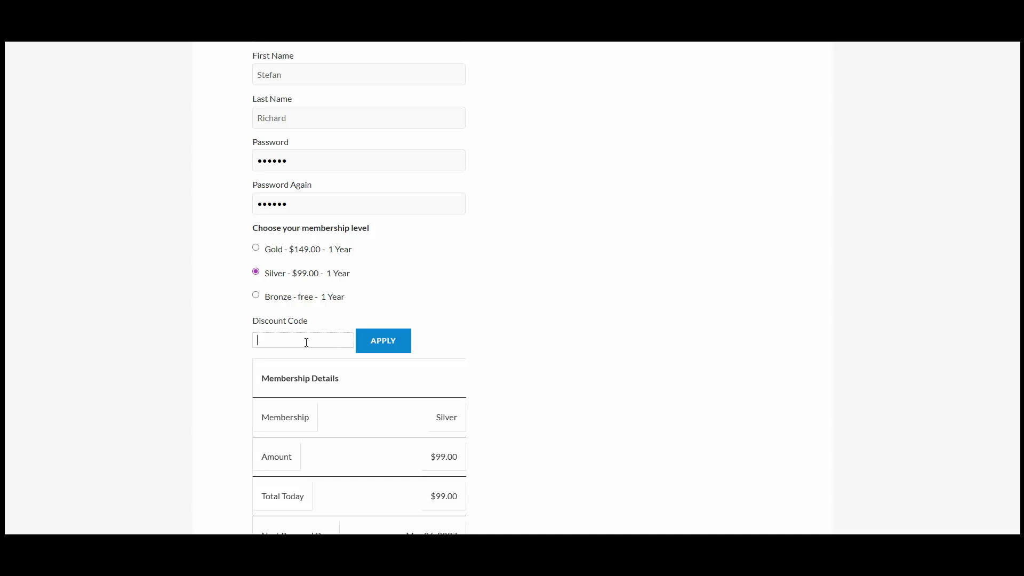
# Step: Apply discount code affiliatepress for 50% off, bringing the total to $49.50, and register
pyautogui.write('tepress')
pyautogui.click(377, 344)
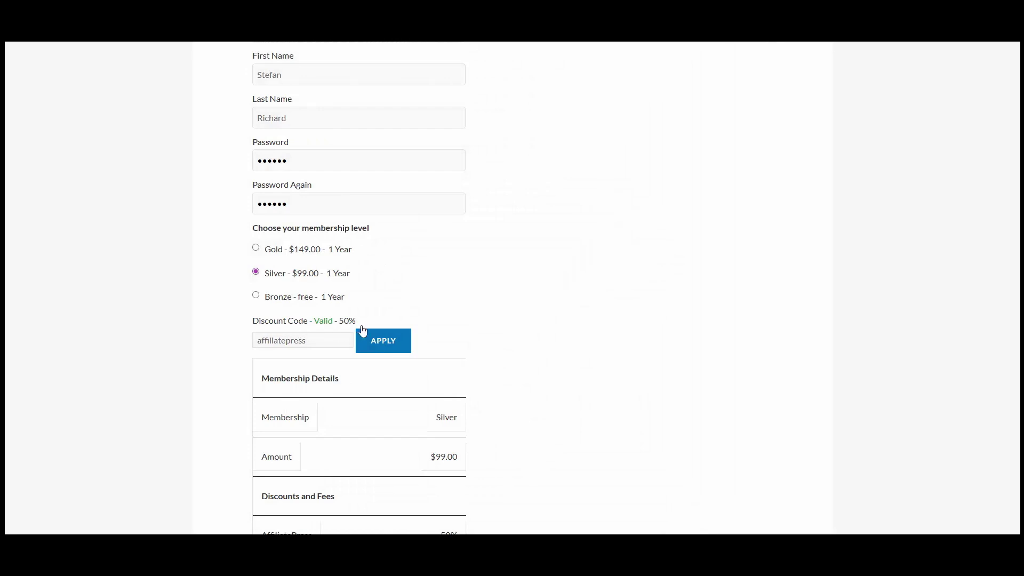
pyautogui.scroll(-1, 292, 382)
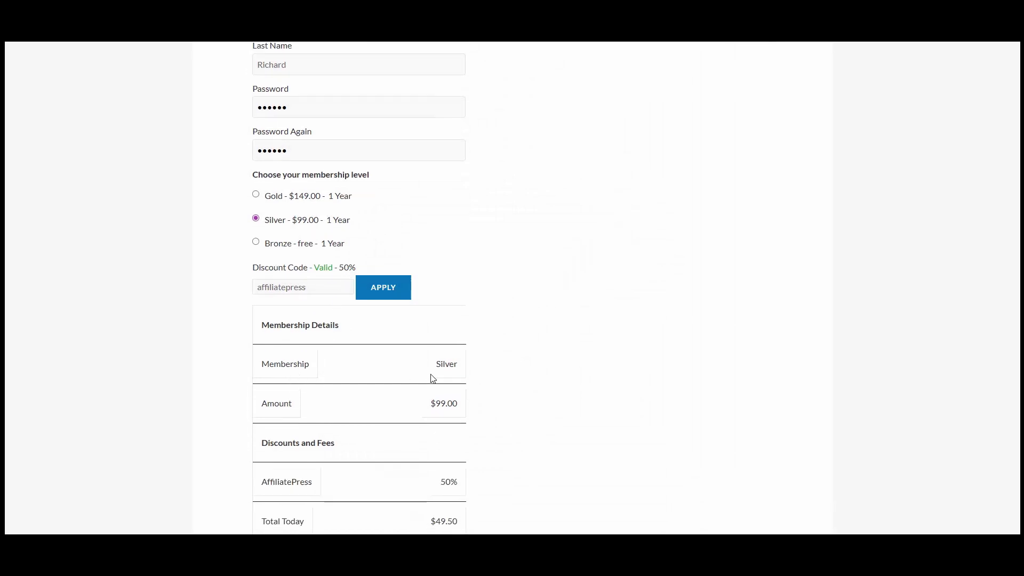
pyautogui.scroll(-1, 396, 404)
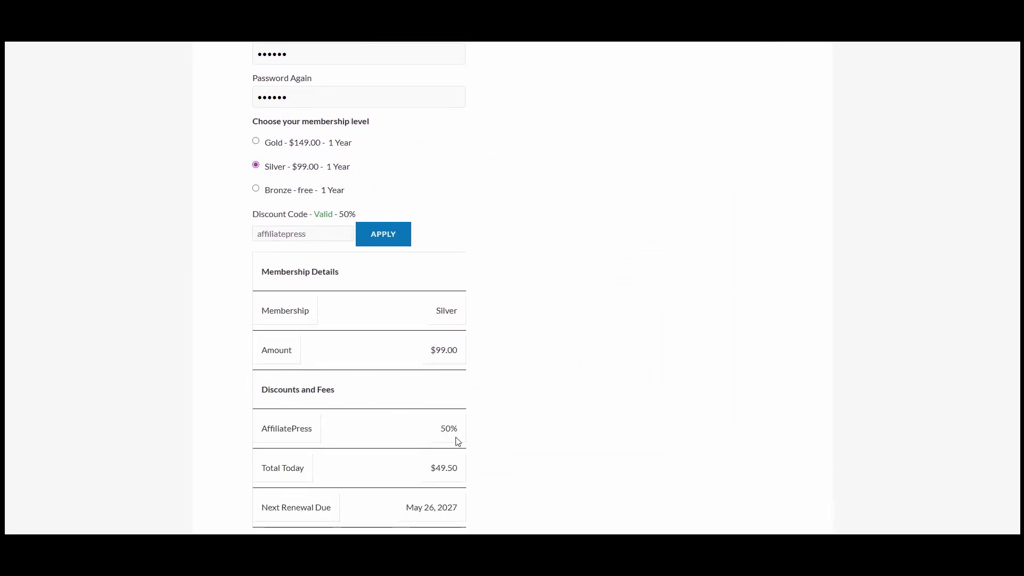
pyautogui.scroll(-2, 441, 467)
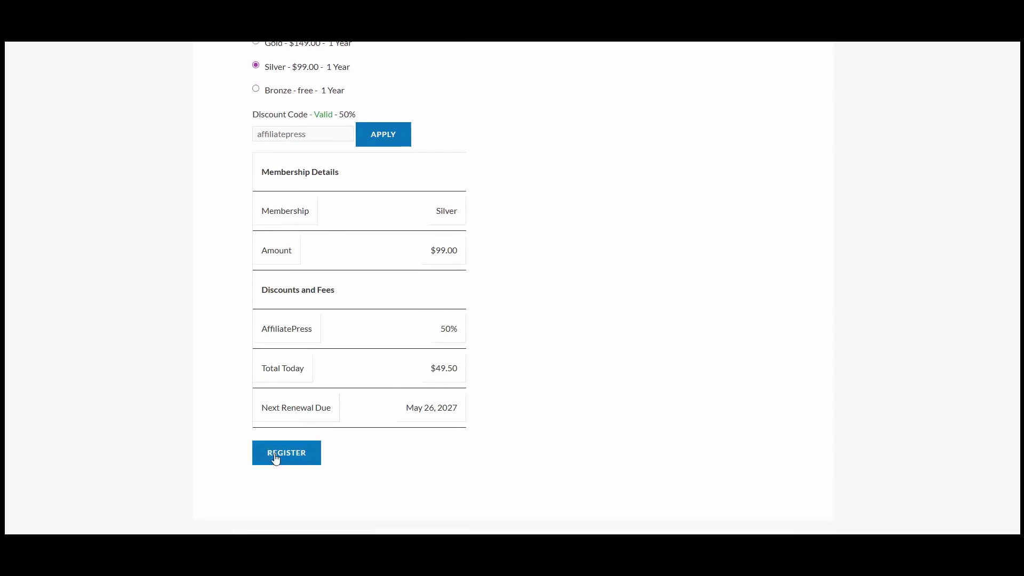
pyautogui.click(288, 449)
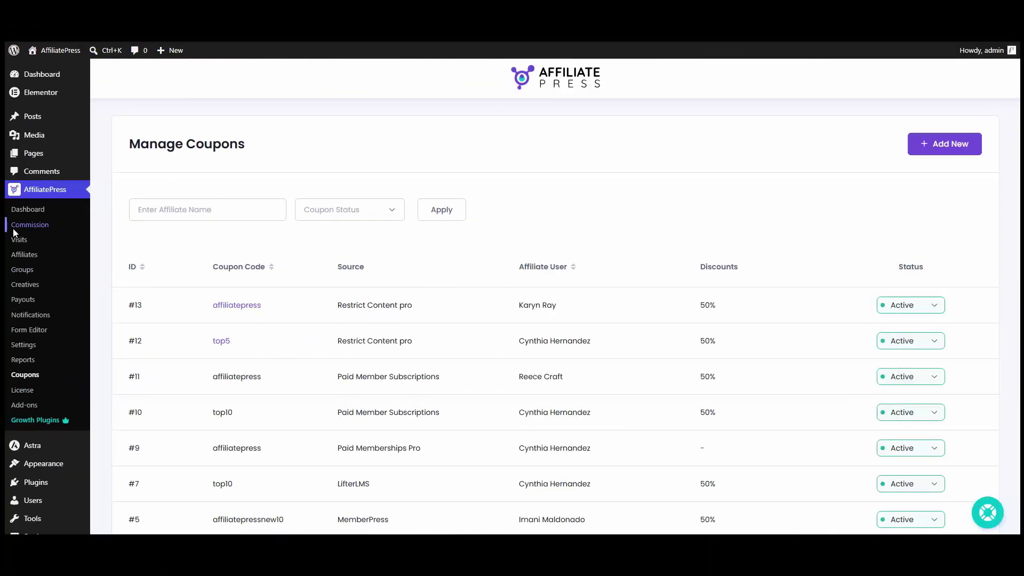
# Step: Open AffiliatePress Commissions and check row #1325: $49.50 Silver order, Pending, $4.95 commission
pyautogui.click(16, 224)
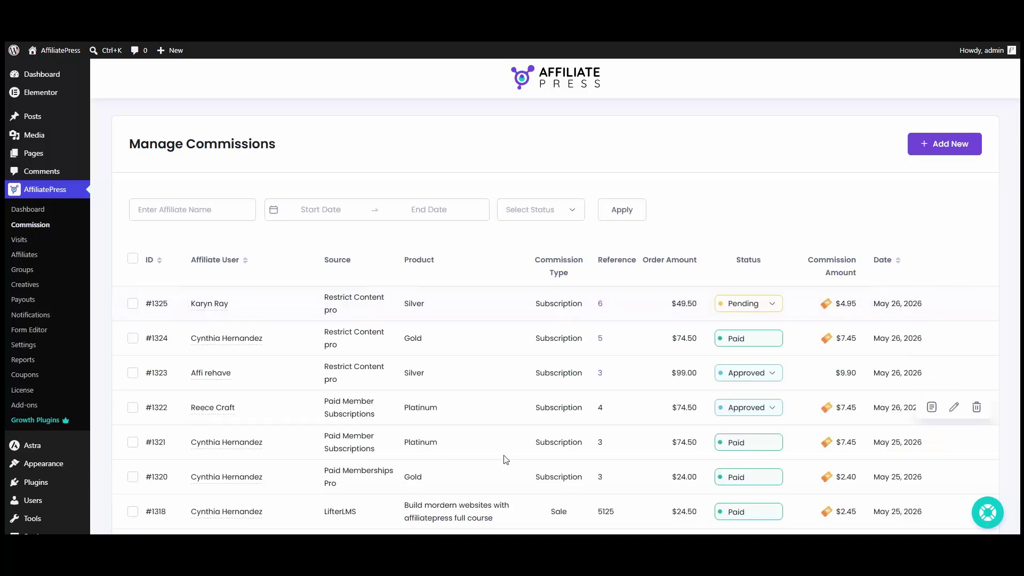
pyautogui.scroll(-3, 448, 457)
pyautogui.scroll(3, 566, 476)
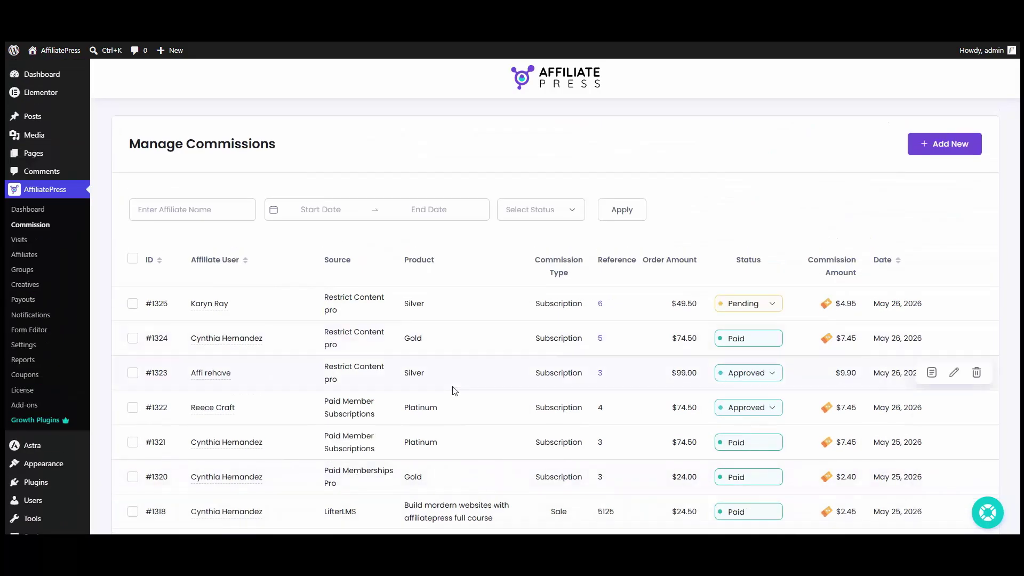